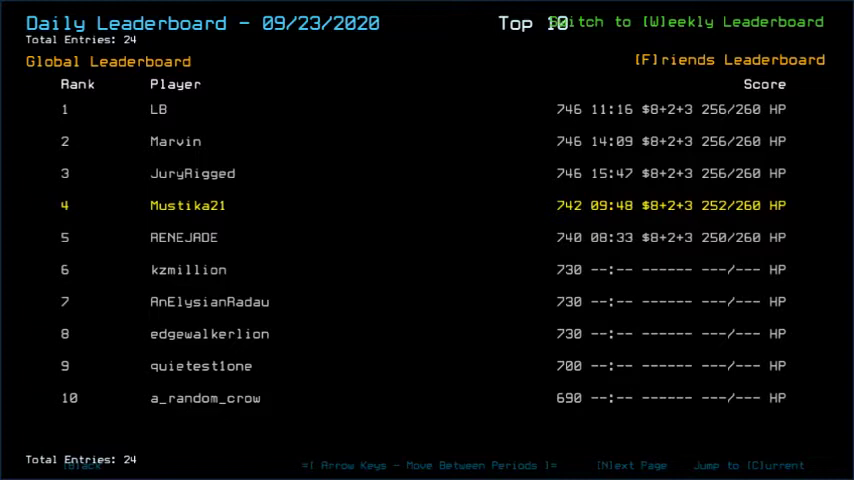
# Step: Reload the 09/23/2020 daily leaderboard and page forward to ranks 11–20
pyautogui.press('n')
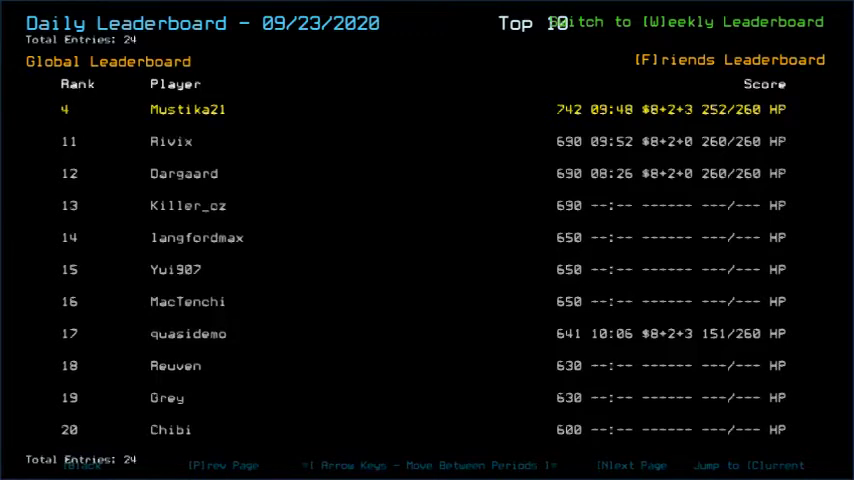
# Step: Show leaderboard ranks 21–24, then switch to the Friends Leaderboard
pyautogui.press('n')
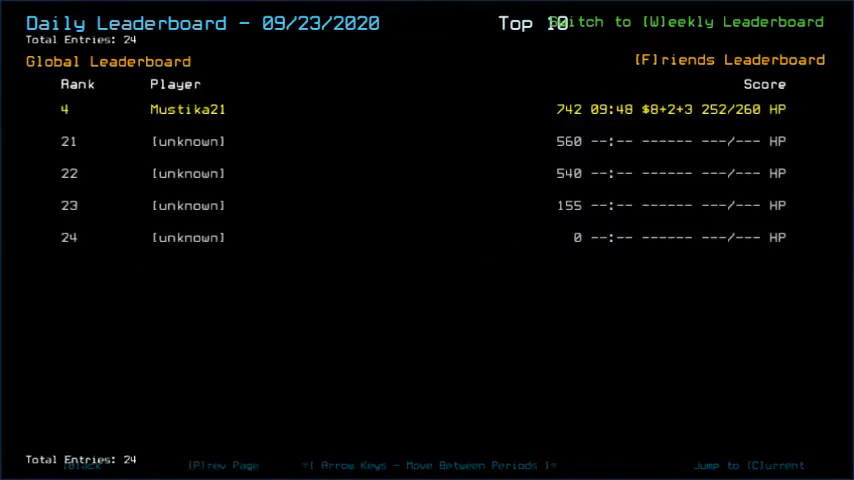
pyautogui.press('f')
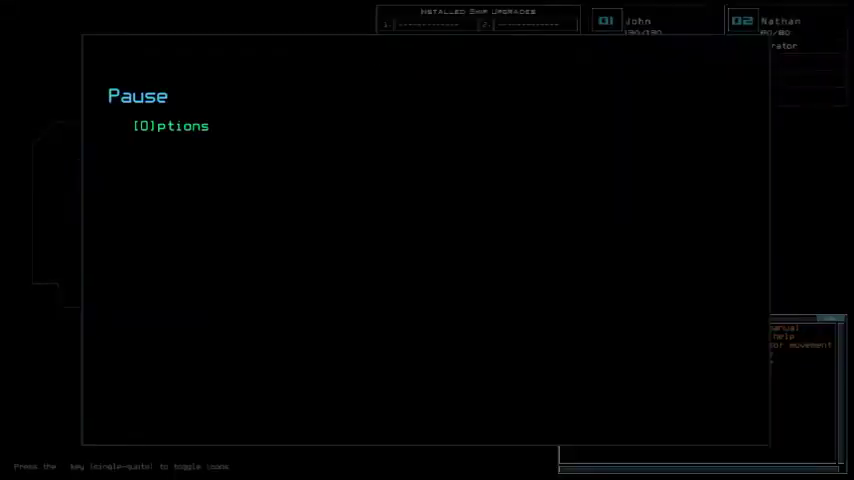
# Step: In Graphical options, set Quality to Medium and Clutter to Few
pyautogui.press('o')
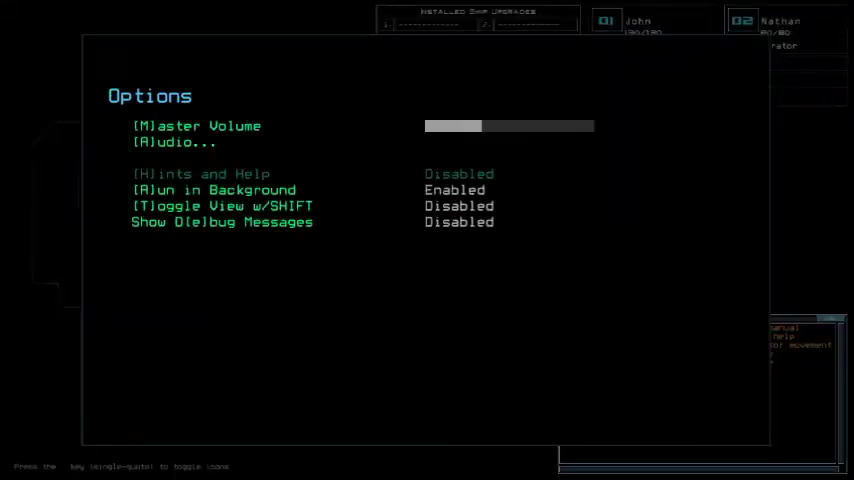
pyautogui.press('g')
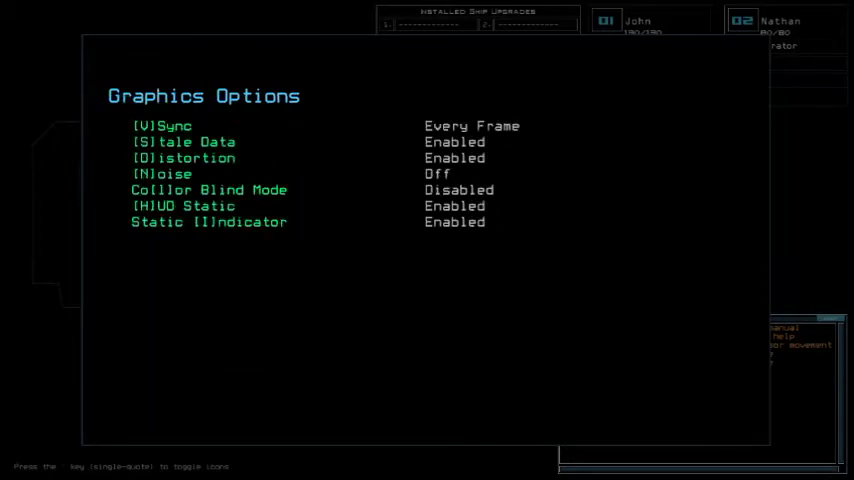
pyautogui.press('q')
pyautogui.press('c')
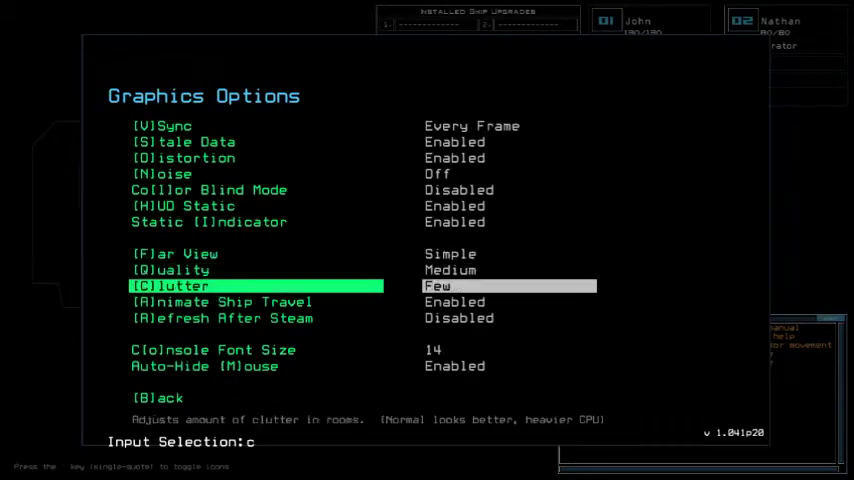
pyautogui.press('b')
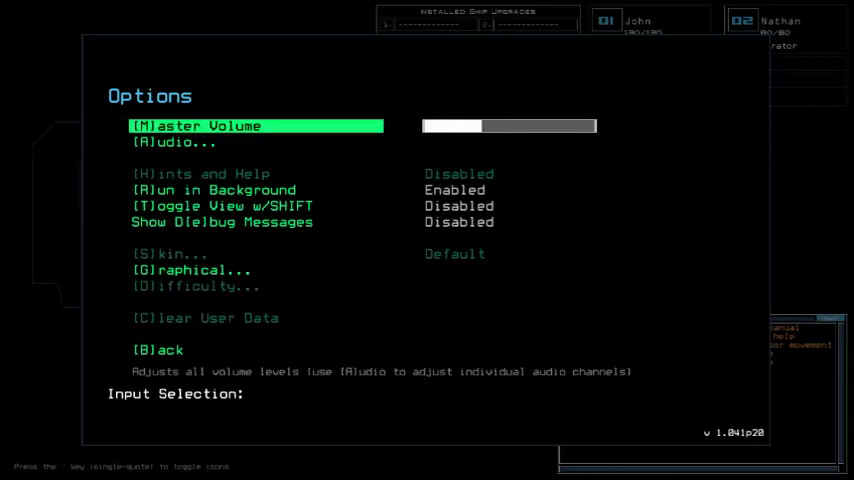
pyautogui.write('bbstatus')
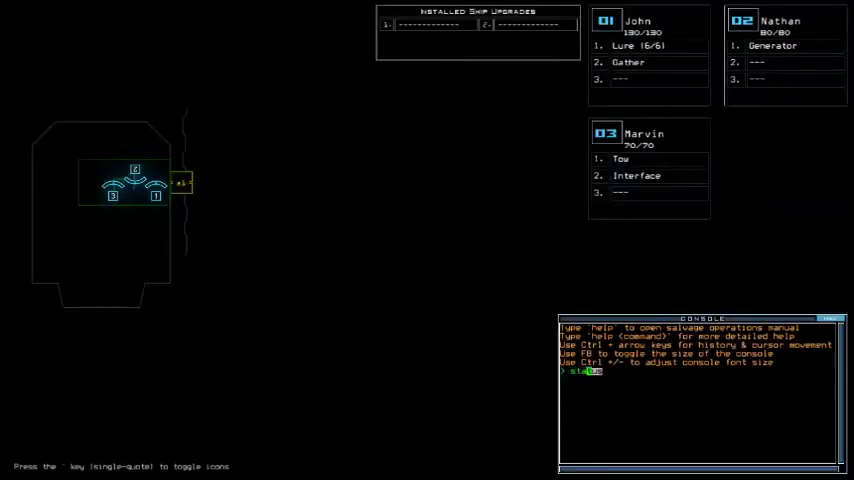
# Step: Check the derelict status and swap upgrades: Tow to Nathan, Gather to Marvin
pyautogui.press('Return')
pyautogui.write('swap')
pyautogui.press('Return')
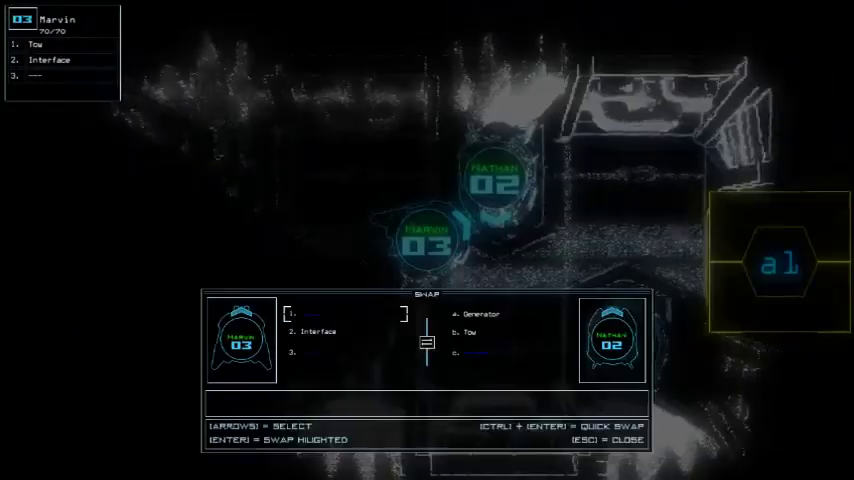
pyautogui.press('Return')
pyautogui.press('Escape')
pyautogui.write('swap')
pyautogui.press('Return')
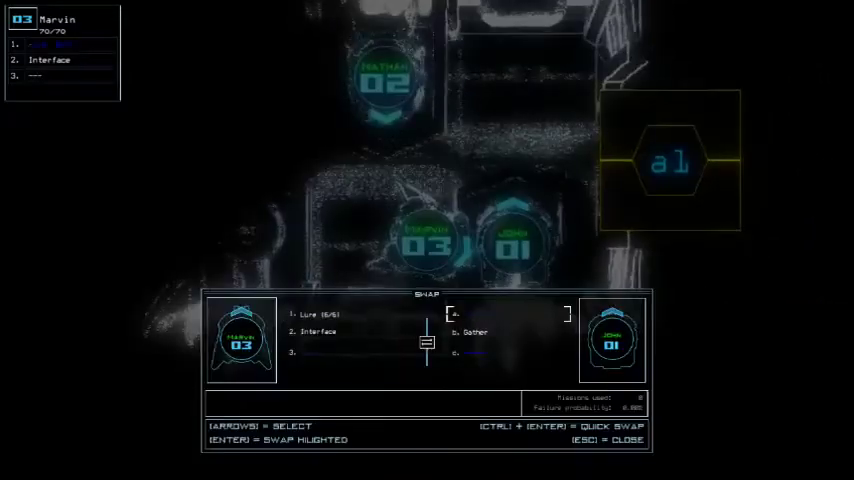
pyautogui.press('Return')
pyautogui.press('Escape')
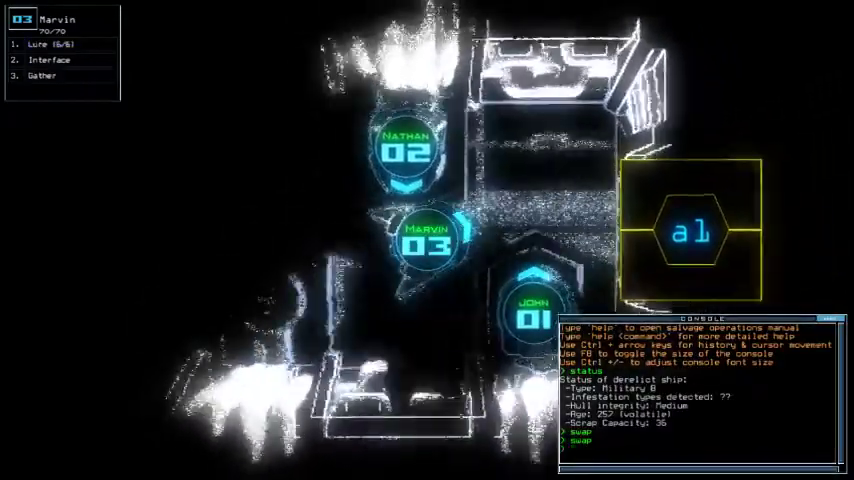
# Step: Cycle through John, Nathan and Marvin's views, then launch the mission through airlock a1
pyautogui.press('1')
pyautogui.press('Tab')
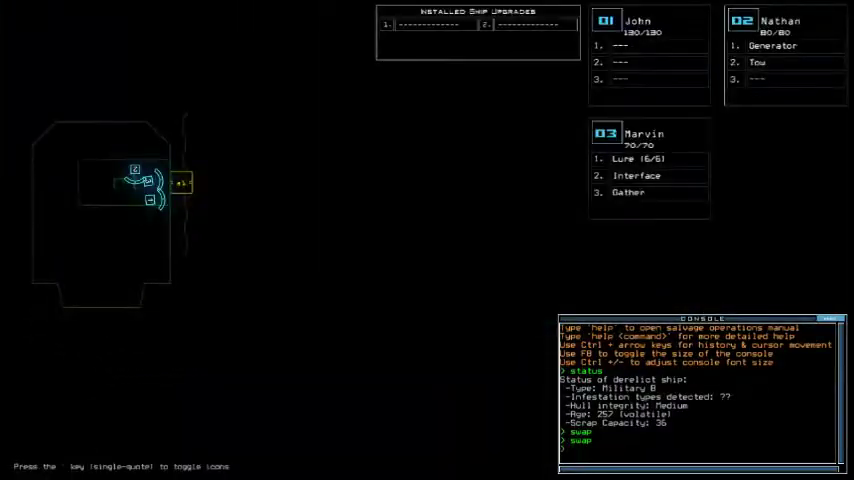
pyautogui.press('2')
pyautogui.press('3')
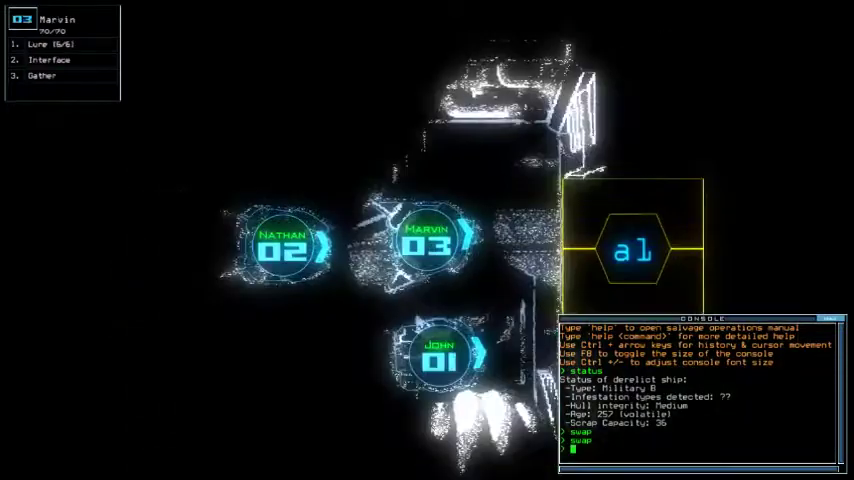
pyautogui.press('Tab')
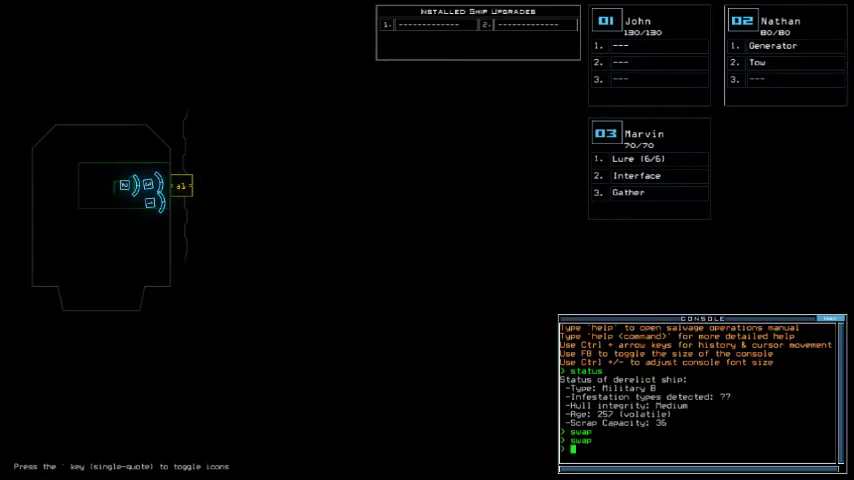
pyautogui.press('Tab')
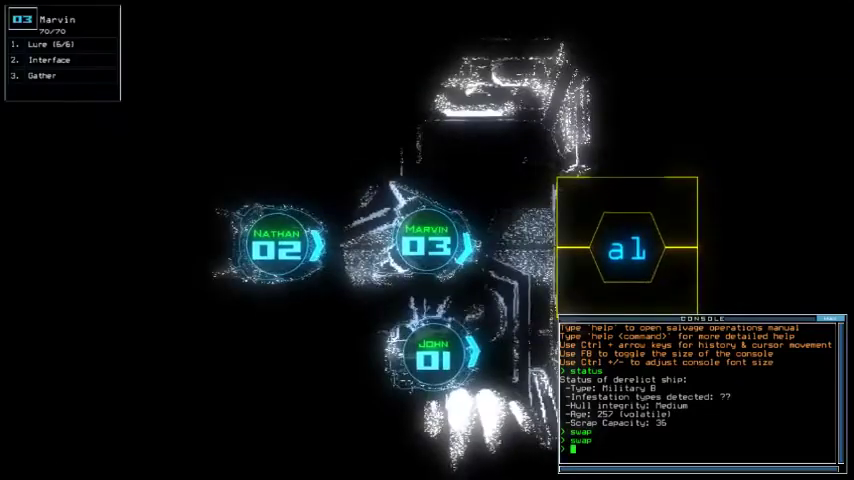
pyautogui.press('Return')
pyautogui.write('dc3')
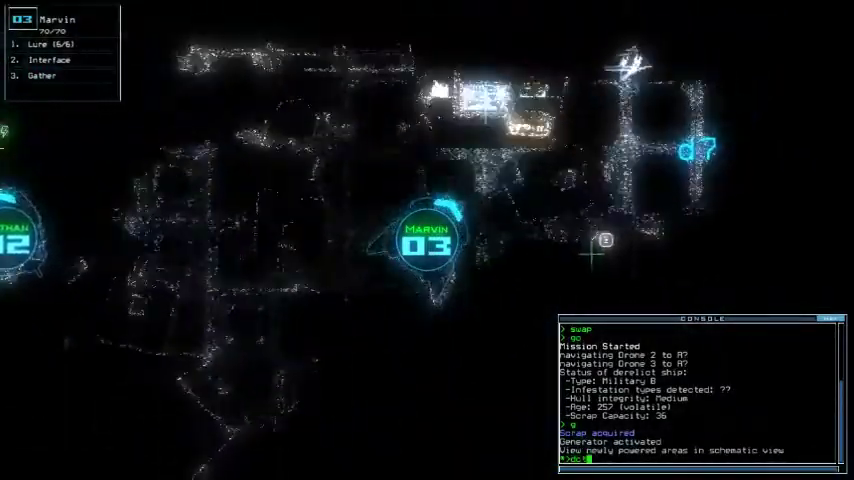
pyautogui.write('d')
# Step: Activate and then deactivate the derelict's defenses through the interface
pyautogui.press('Return')
pyautogui.press('space')
pyautogui.write('df')
pyautogui.press('Return')
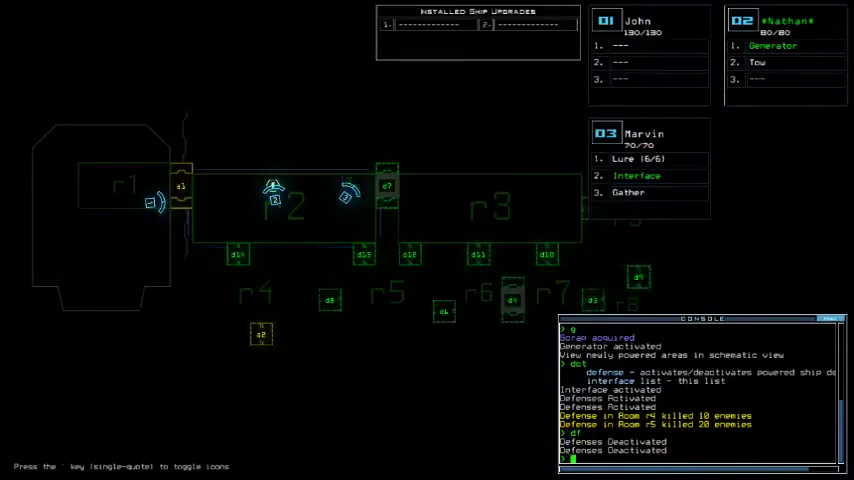
pyautogui.write('d4')
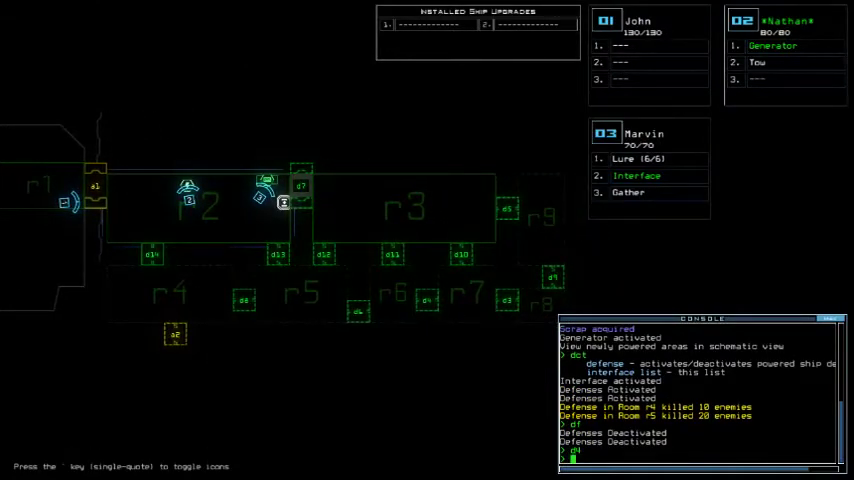
# Step: Have Marvin gather scrap four times, then return to the schematic map
pyautogui.press('Return')
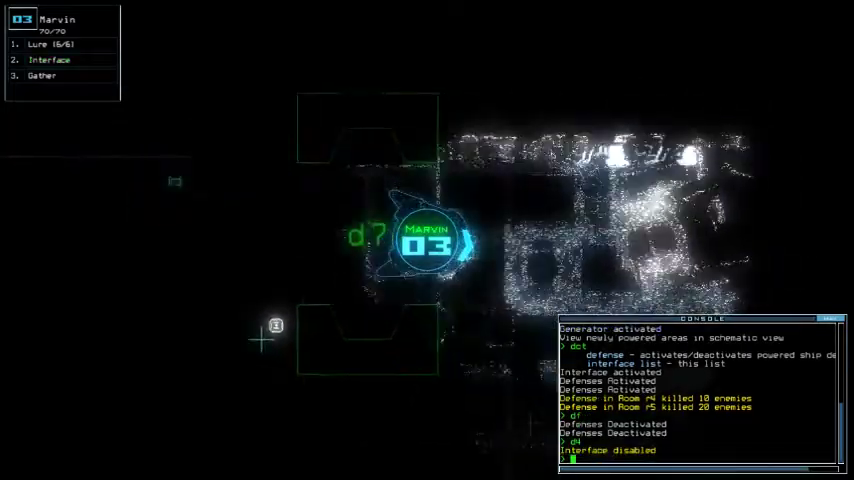
pyautogui.press('Up')
pyautogui.press('Up')
pyautogui.write('g')
pyautogui.press('Return')
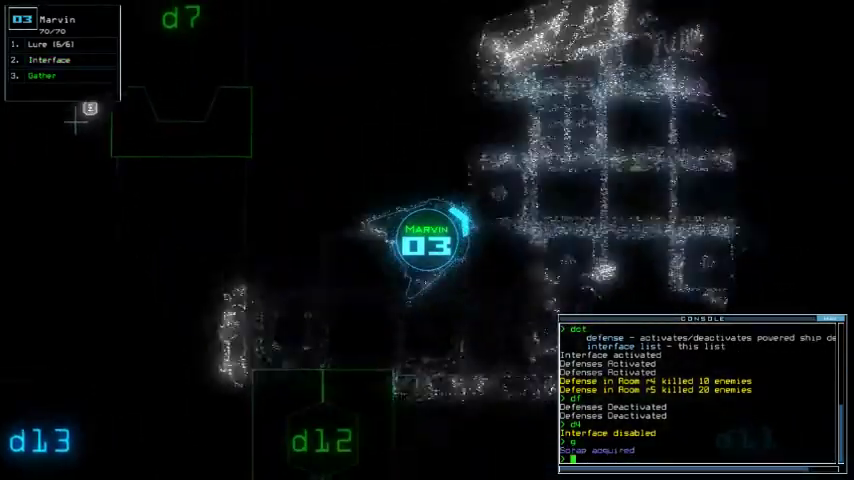
pyautogui.write('g')
pyautogui.press('Return')
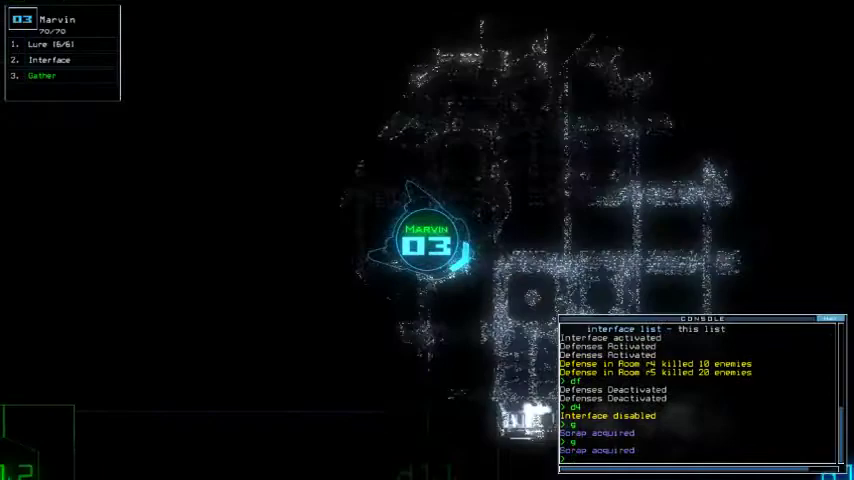
pyautogui.write('g')
pyautogui.press('Return')
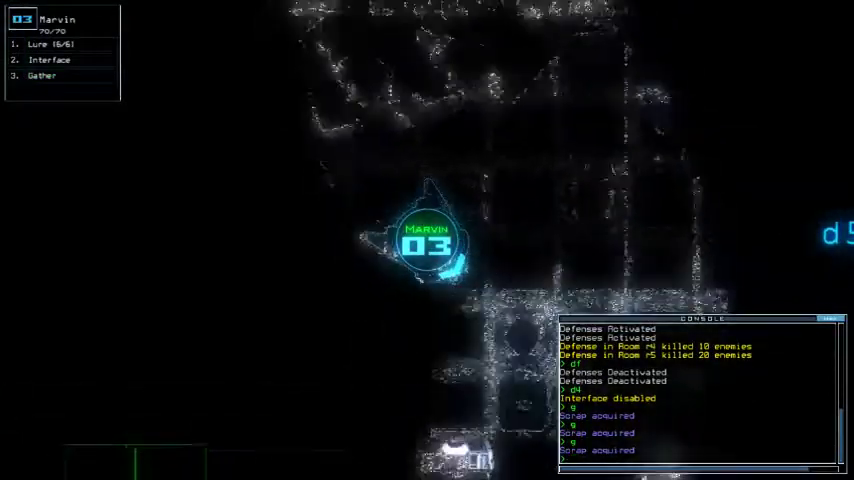
pyautogui.write('g')
pyautogui.press('Return')
pyautogui.press('space')
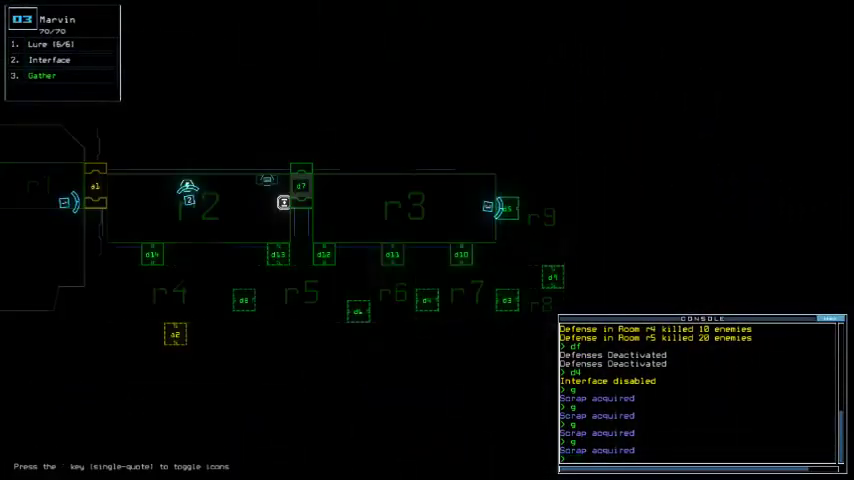
# Step: Open doors d5, d9, d3 and d4 from the console, checking the ship map between commands
pyautogui.press('space')
pyautogui.write('d5')
pyautogui.press('Return')
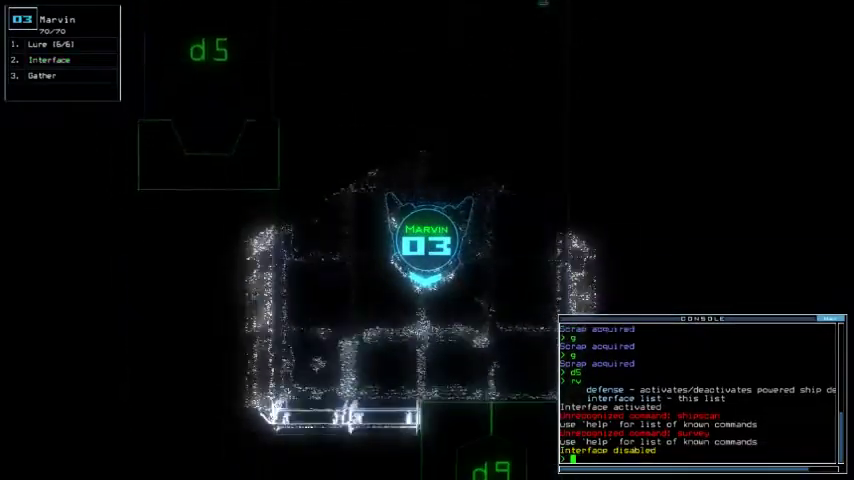
pyautogui.press('space')
pyautogui.press('space')
pyautogui.write('d')
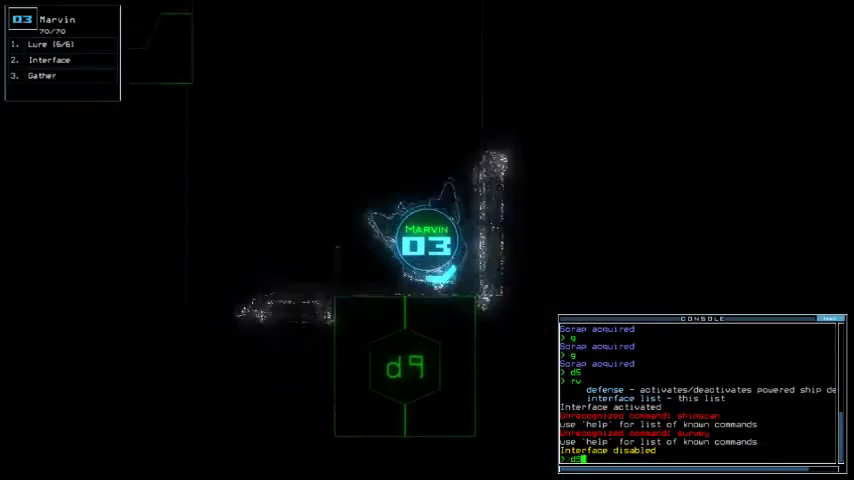
pyautogui.write('9')
pyautogui.press('Return')
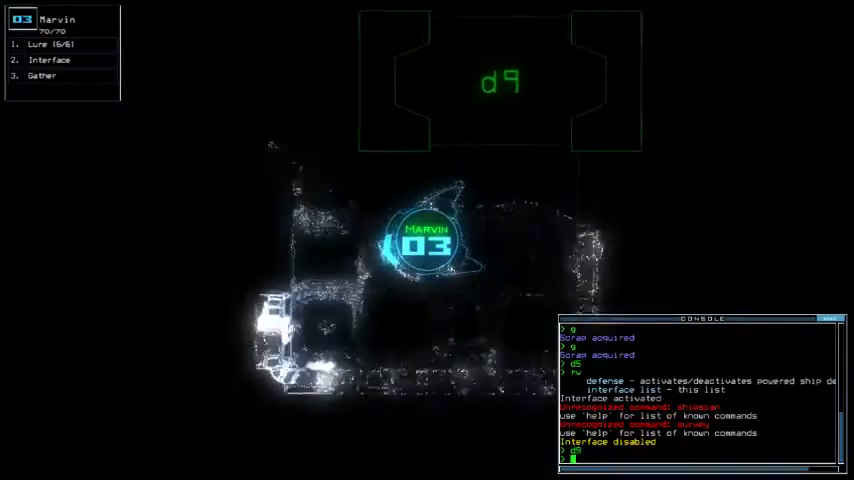
pyautogui.press('space')
pyautogui.press('space')
pyautogui.write('d3')
pyautogui.press('Return')
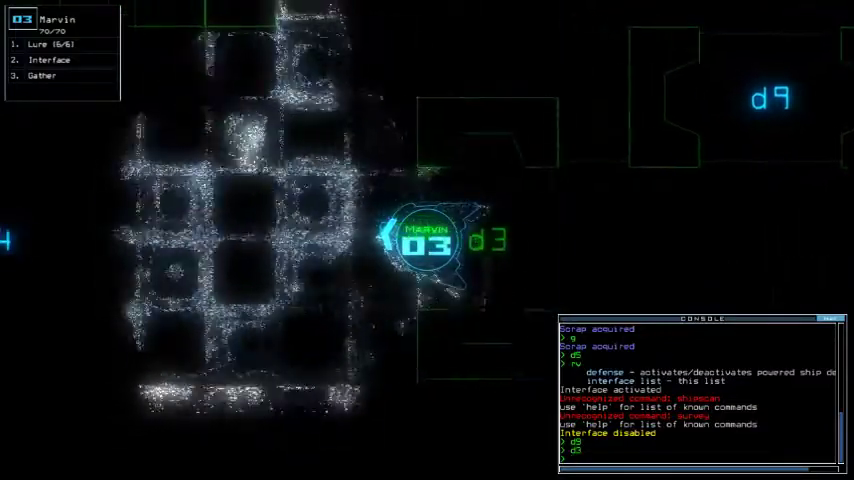
pyautogui.write(' d4')
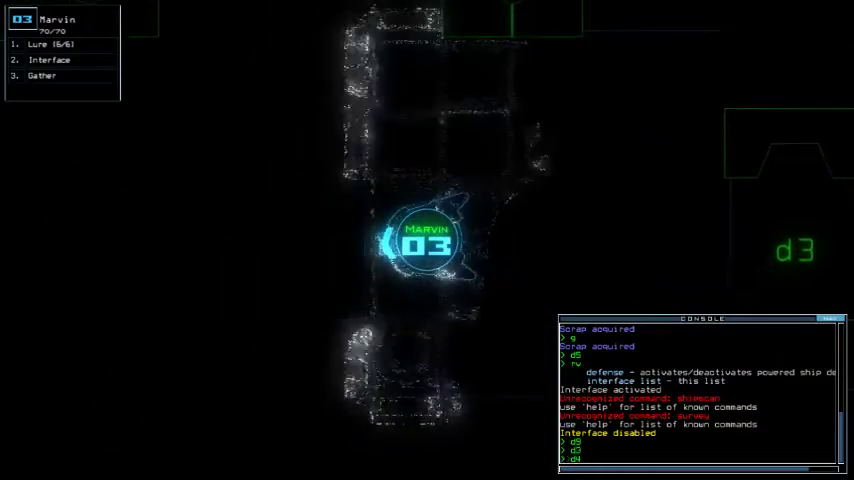
pyautogui.press('Return')
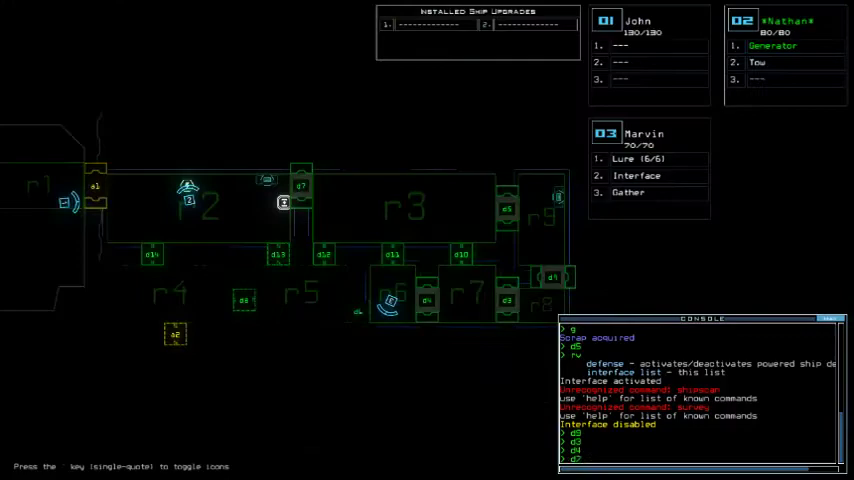
pyautogui.write('d5 d6 d14')
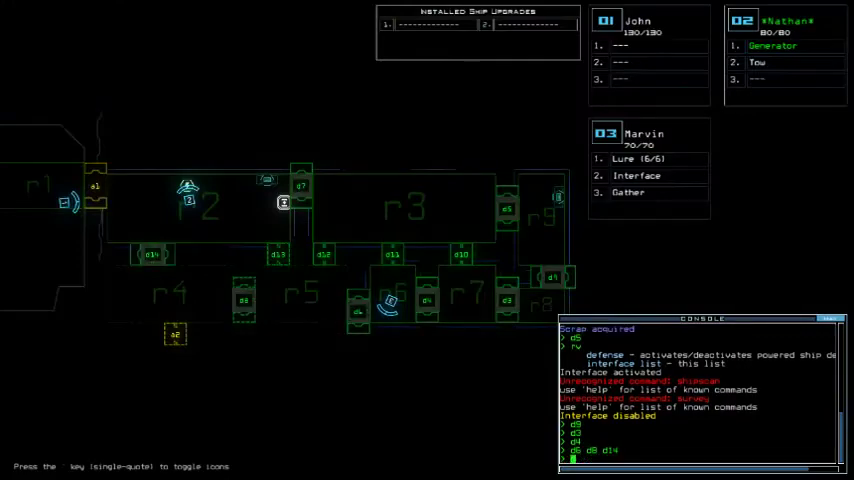
# Step: Toggle doors d6, d8 and d14, recall Drone 2 to r1, and gather scrap and fuel
pyautogui.press('Return')
pyautogui.write('back 2')
pyautogui.press('Return')
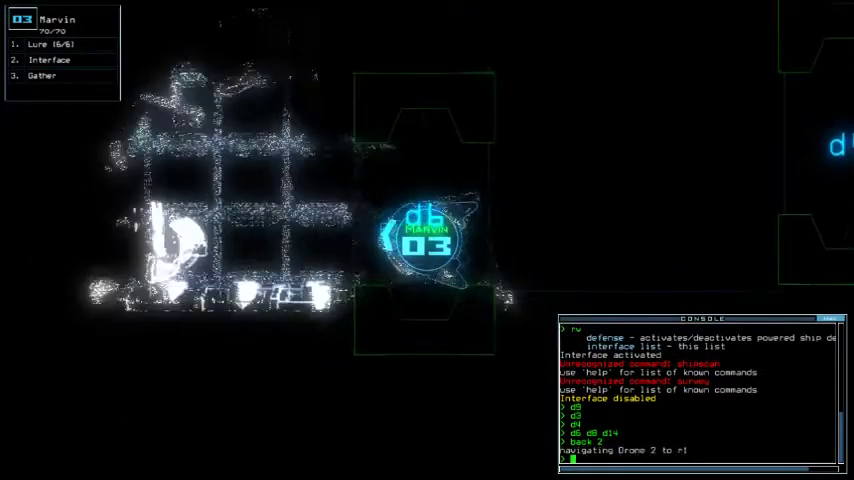
pyautogui.write('g')
pyautogui.press('Return')
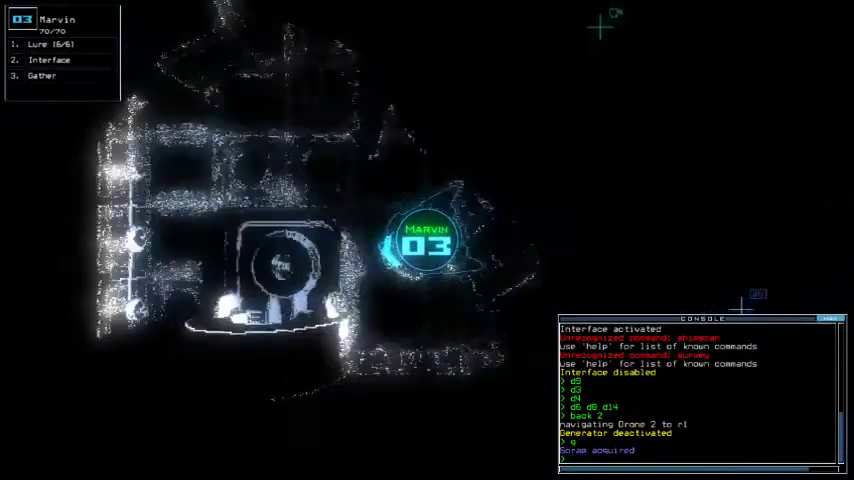
pyautogui.write('g')
pyautogui.press('Return')
pyautogui.write('d2 a2')
# Step: Redock at airlock a2, exit the mission and dismiss the score screen
pyautogui.press('Return')
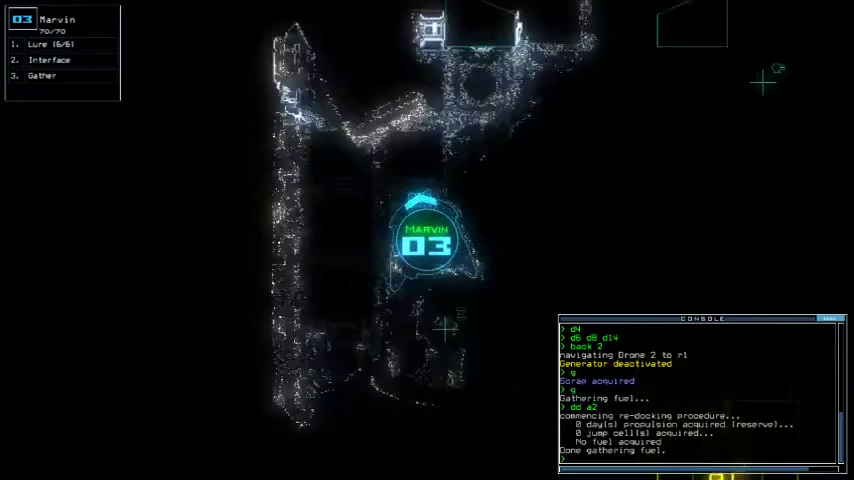
pyautogui.write('ar1')
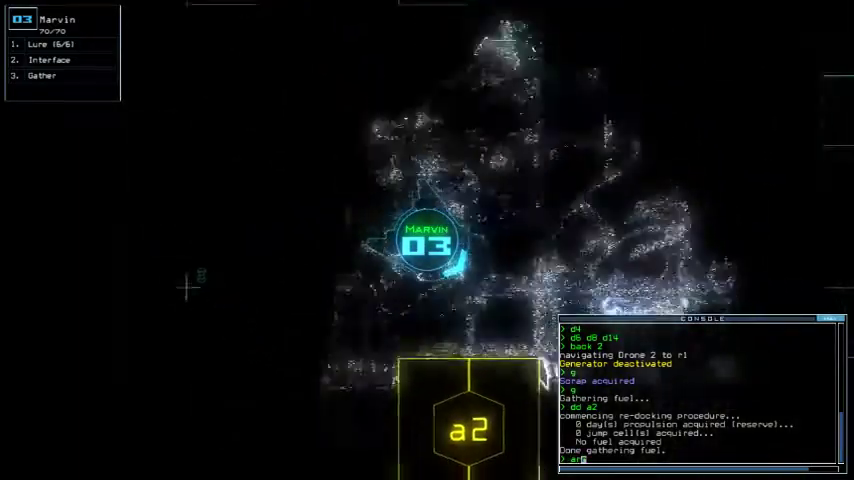
pyautogui.write('od')
pyautogui.press('Return')
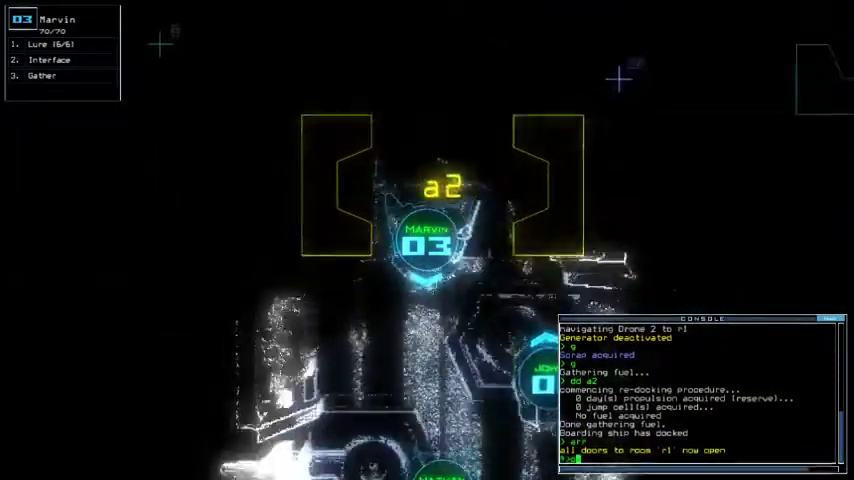
pyautogui.write('out')
pyautogui.press('Return')
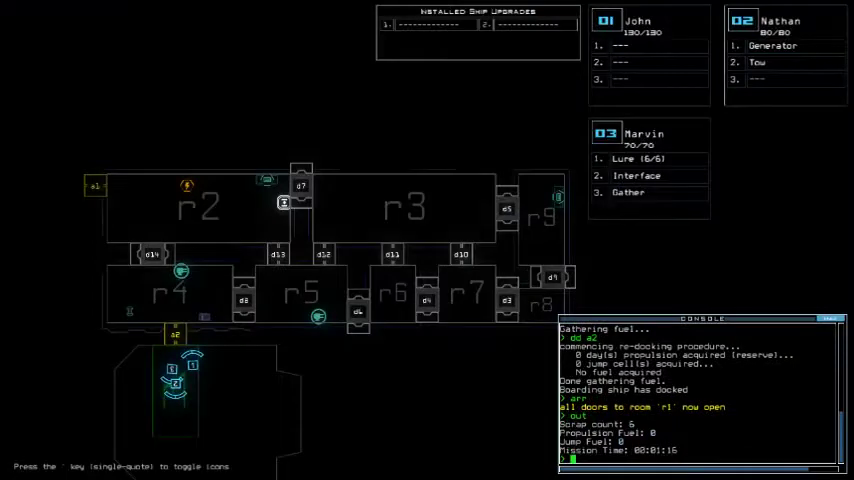
pyautogui.press('Return')
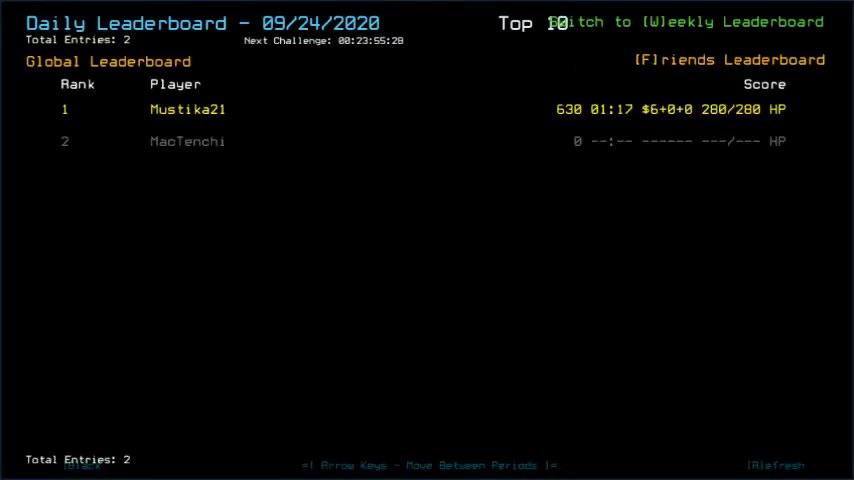